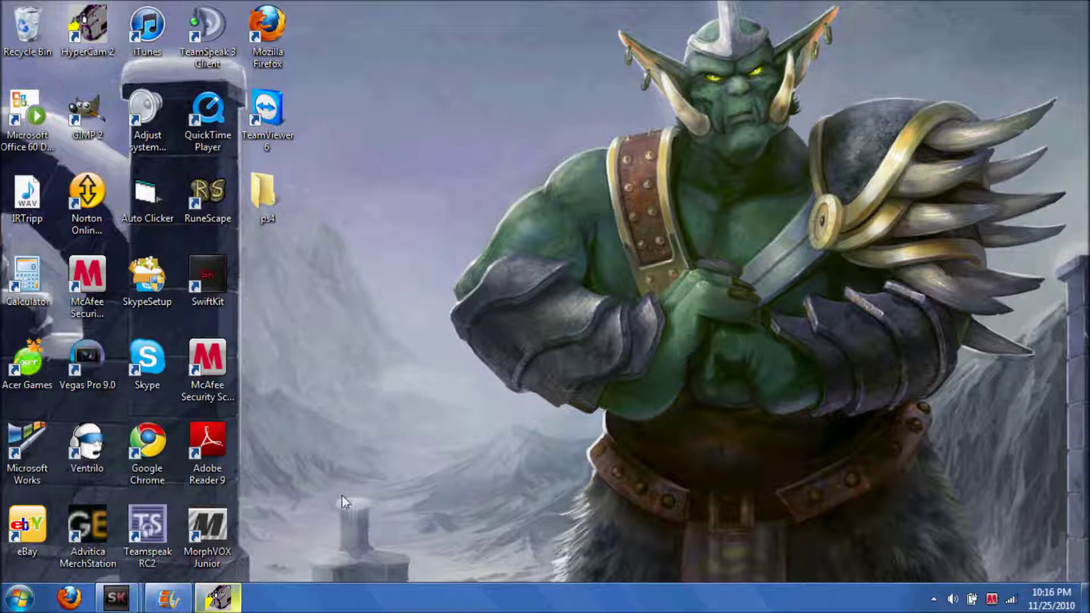
# - Restore the minimized HyperCam recording window from the taskbar, showing its AVI file settings
pyautogui.click(219, 597)
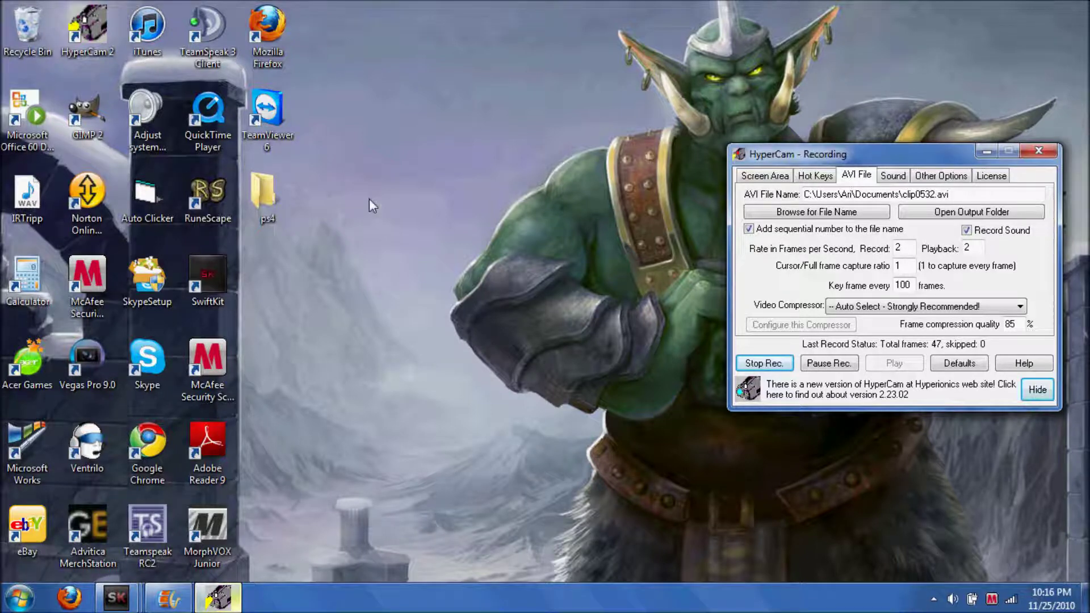
# - Mark a 1364×768 capture region at X 1, Y 0 on the Screen Area tab
pyautogui.click(765, 176)
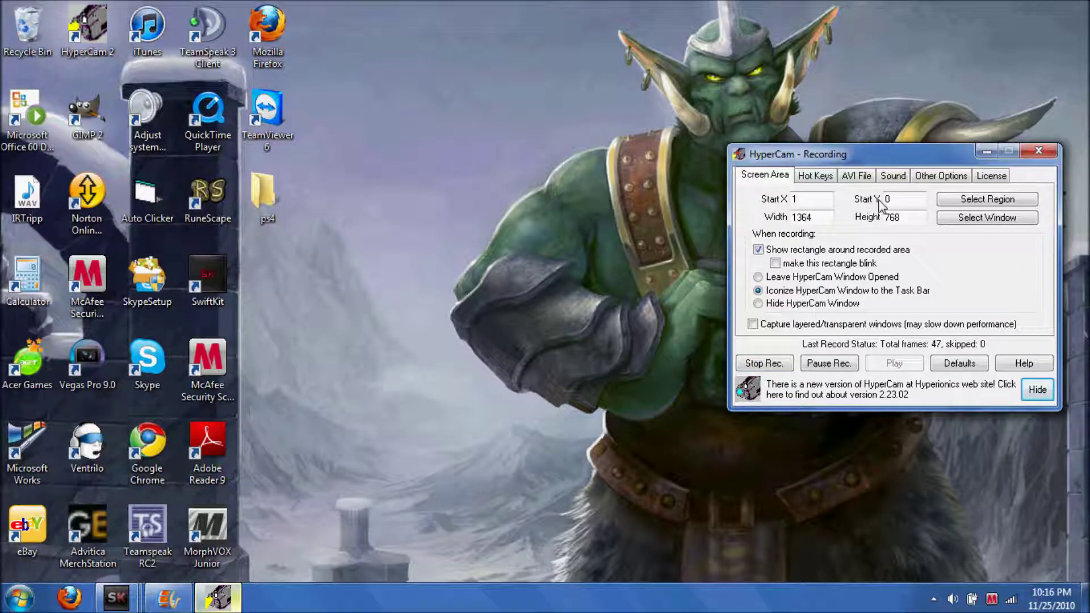
pyautogui.click(958, 200)
pyautogui.moveTo(361, 137)
pyautogui.mouseDown()
pyautogui.moveTo(762, 516)
pyautogui.moveTo(898, 520)
pyautogui.mouseUp()
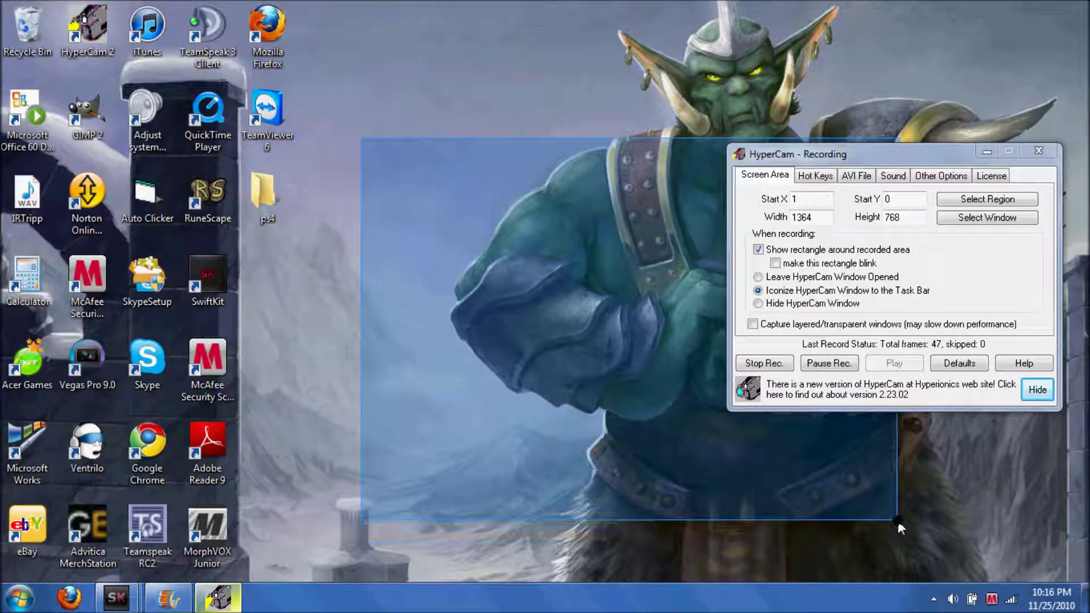
pyautogui.moveTo(898, 521)
pyautogui.mouseDown()
pyautogui.moveTo(982, 333)
pyautogui.moveTo(668, 346)
pyautogui.mouseUp()
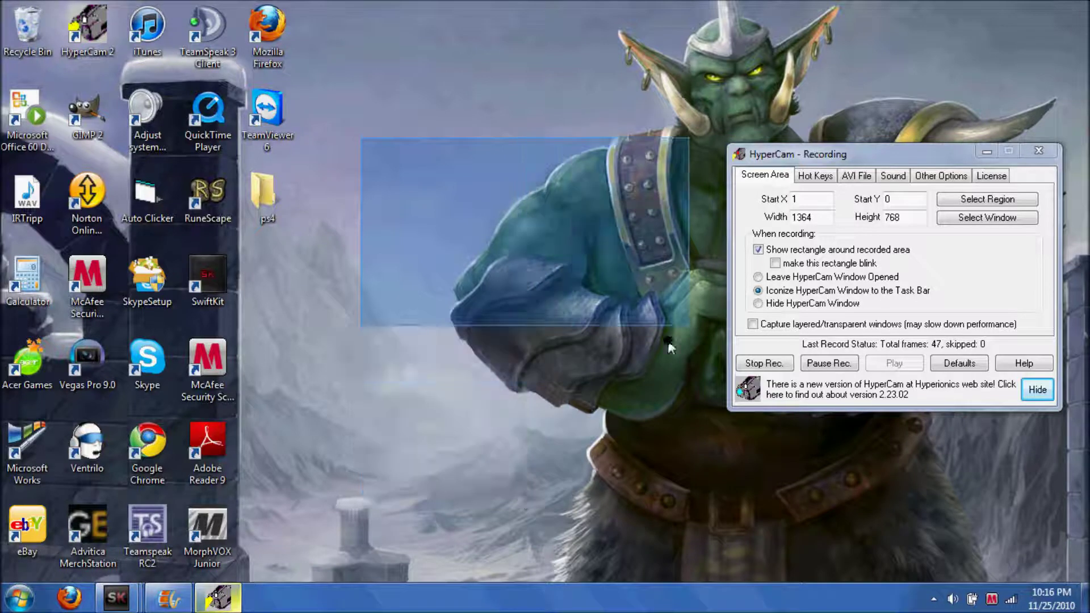
pyautogui.moveTo(669, 347); pyautogui.dragTo(617, 308)
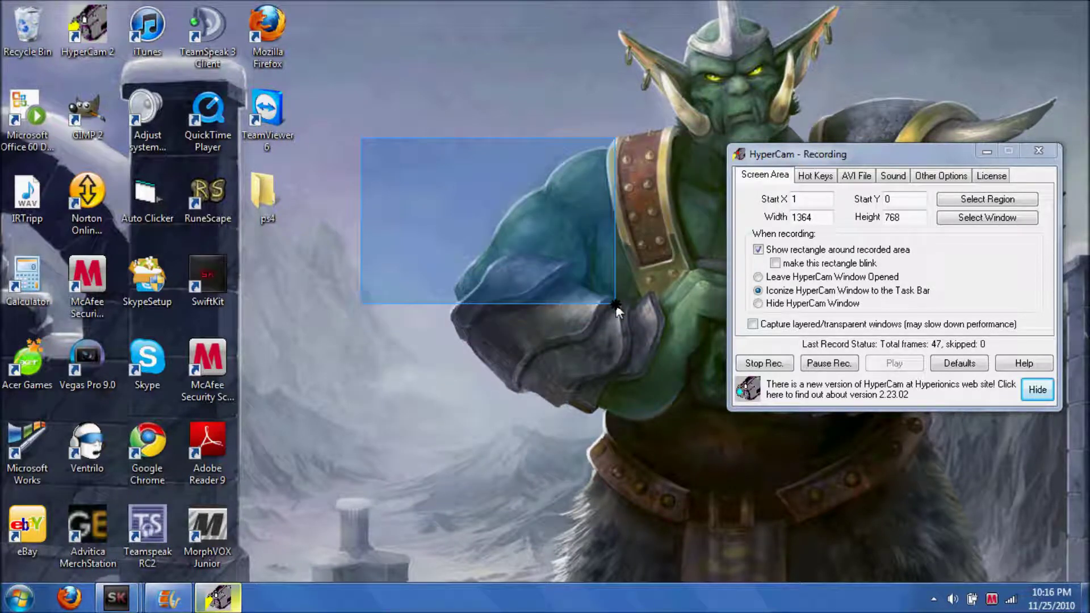
pyautogui.moveTo(616, 305); pyautogui.dragTo(615, 304)
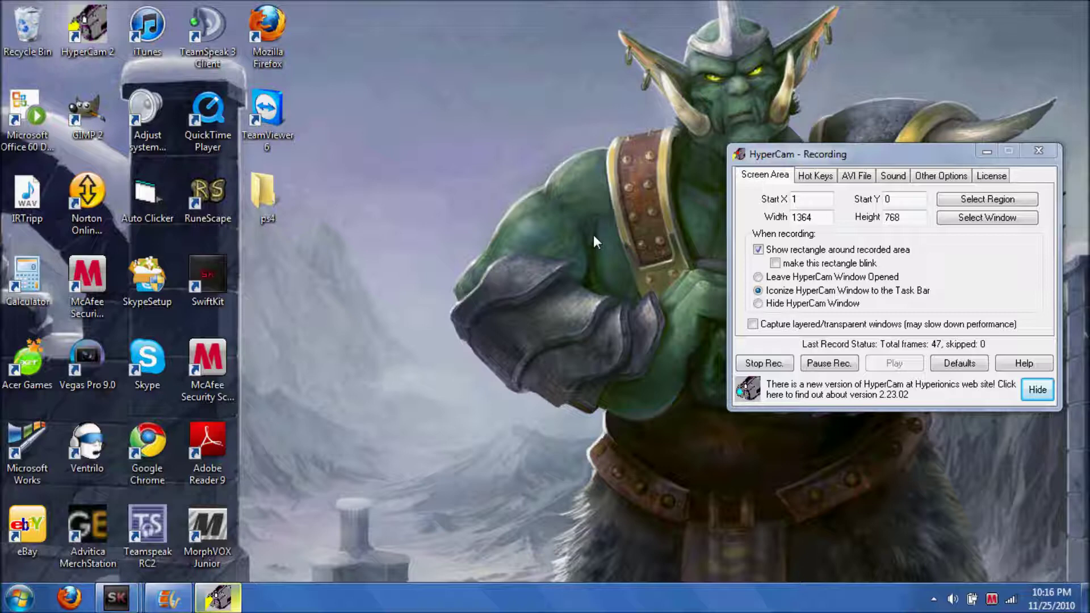
pyautogui.moveTo(117, 598)
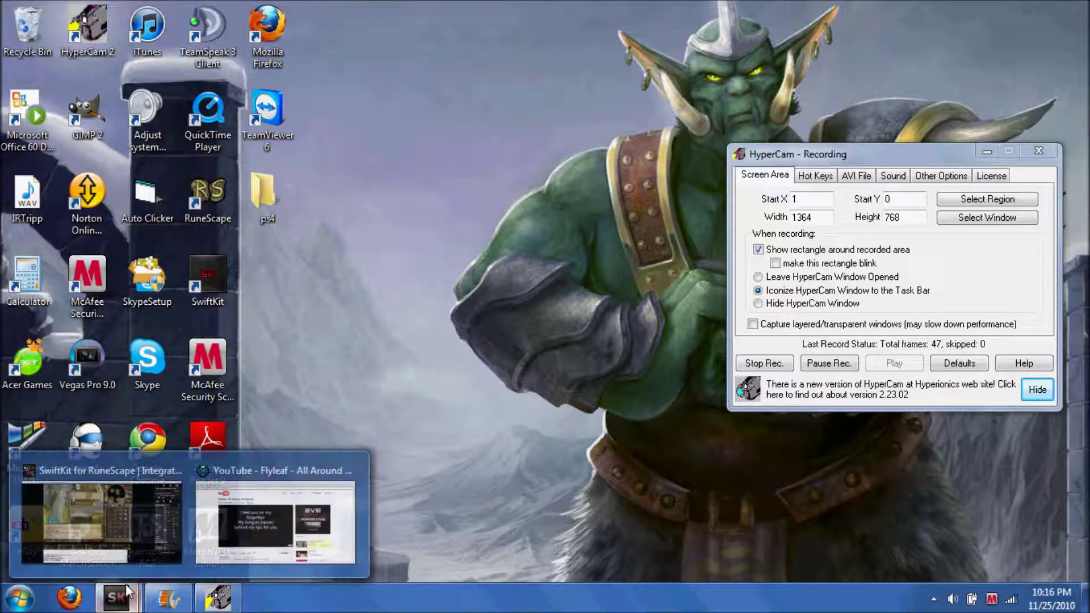
# - Send 'otay' in SwiftKit's IRC chat, then return HyperCam to the front
pyautogui.click(124, 560)
pyautogui.moveTo(219, 598)
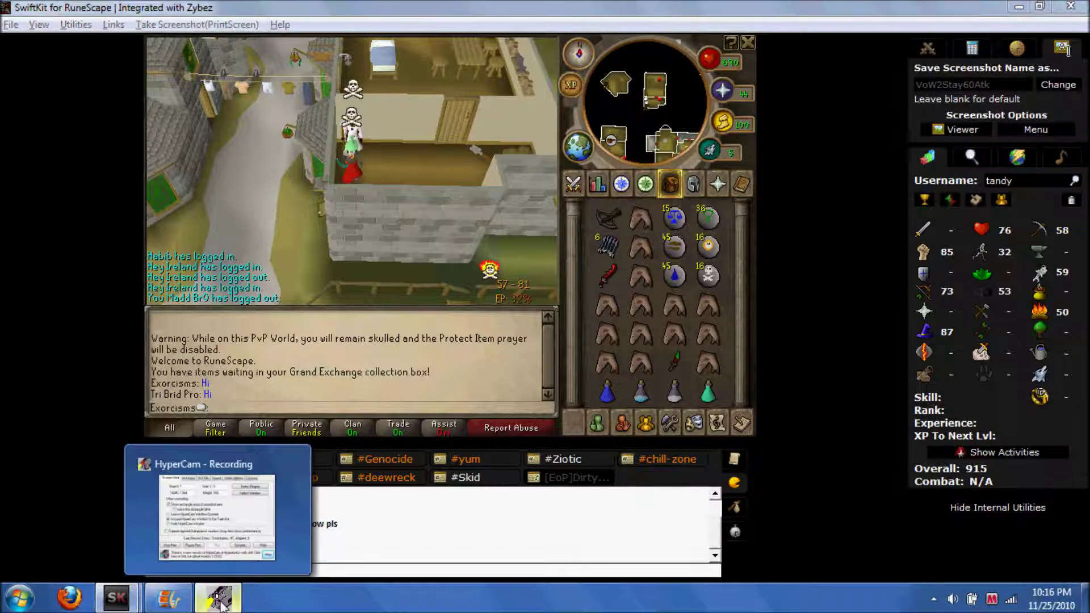
pyautogui.click(221, 602)
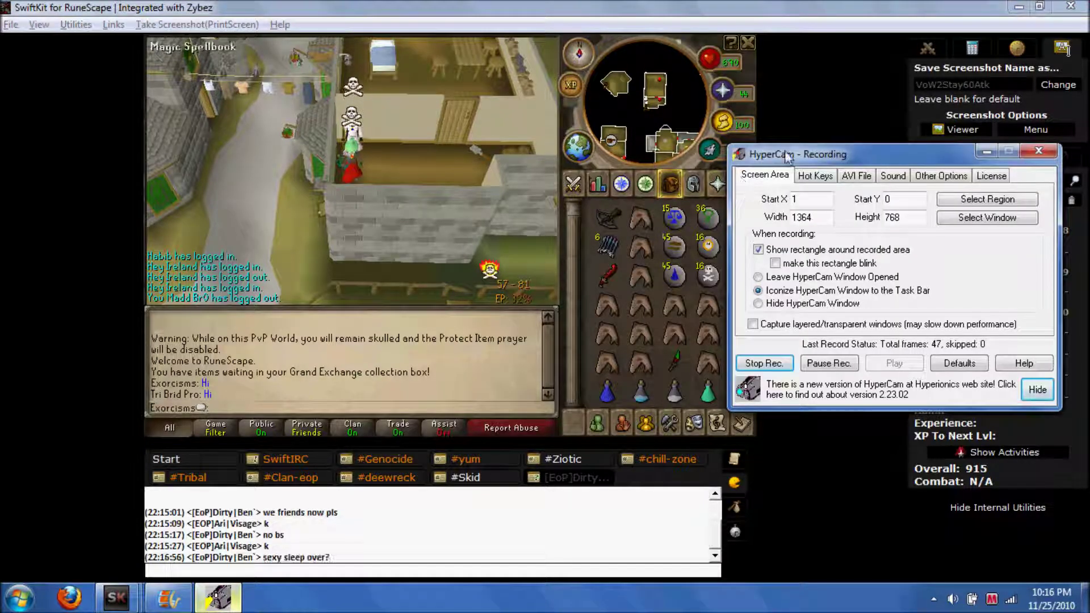
pyautogui.click(494, 522)
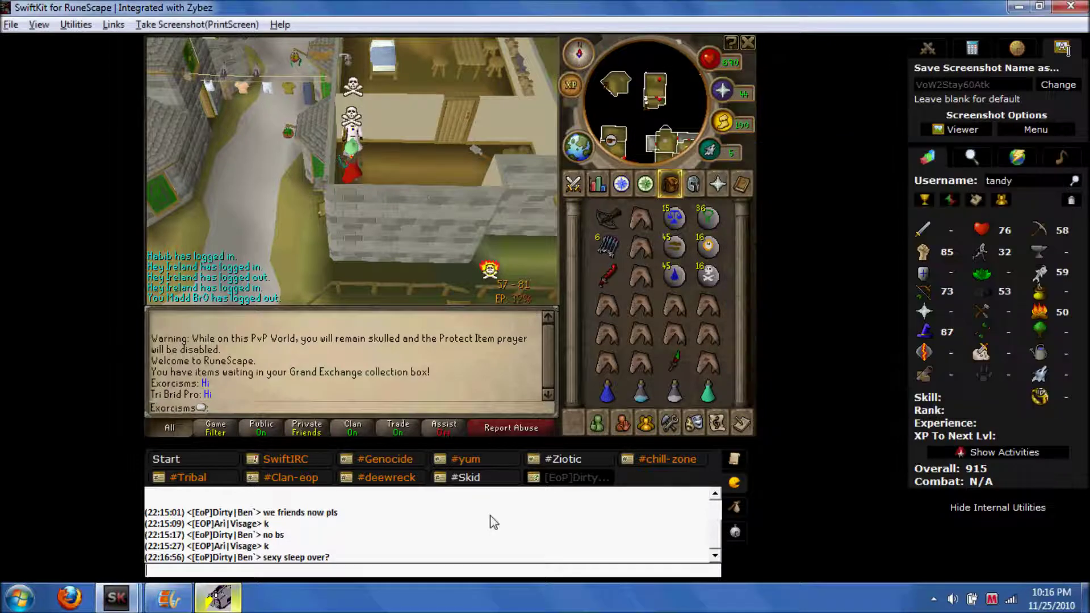
pyautogui.write('otay')
pyautogui.press('Return')
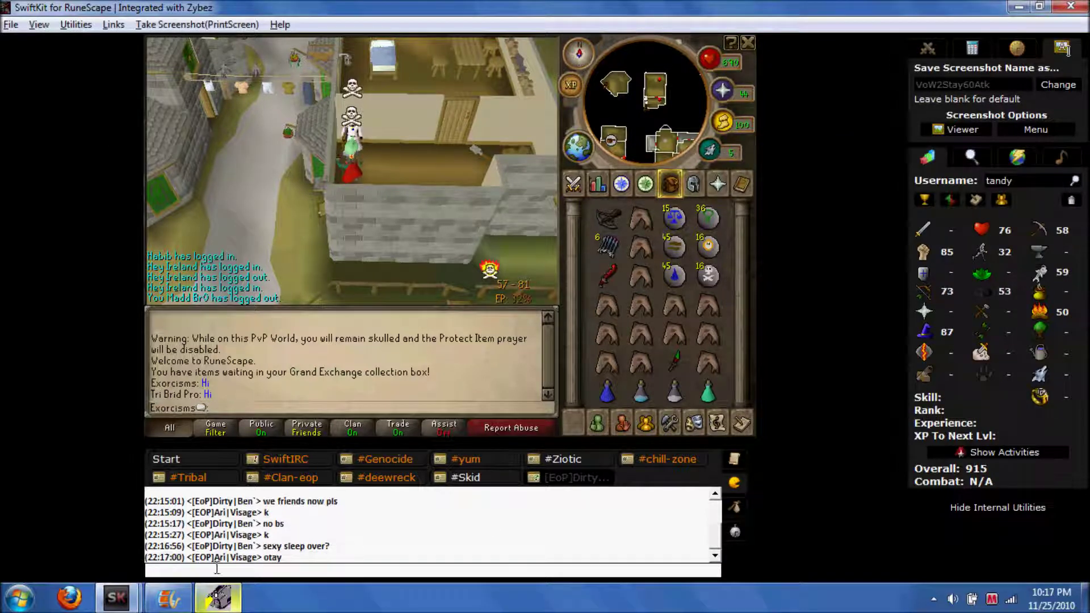
pyautogui.click(219, 599)
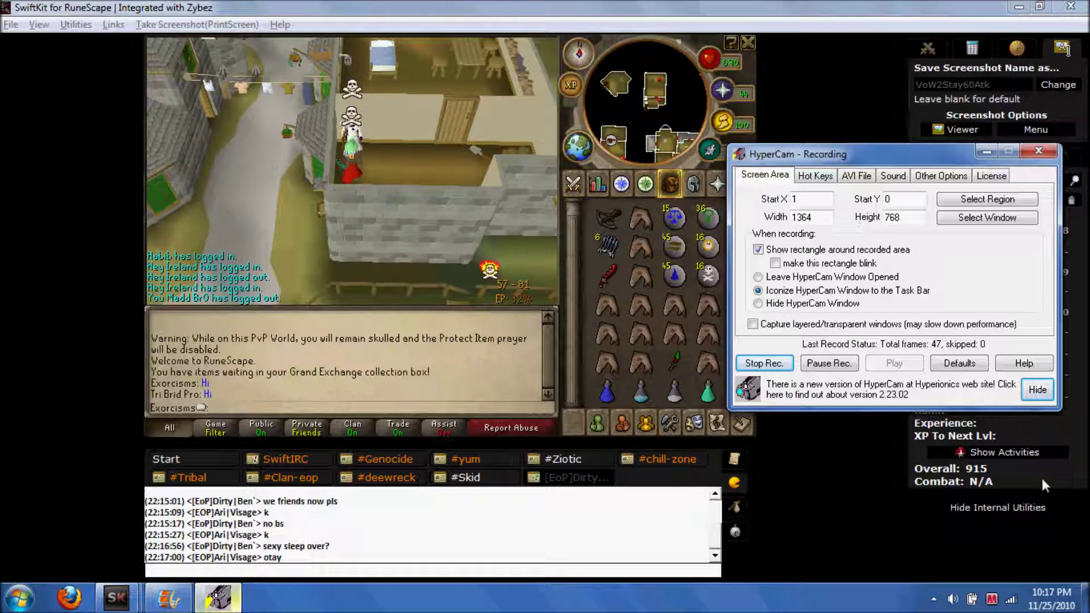
# - Clear the desktop, restore HyperCam, and review Hot Keys before showing 2 fps AVI File settings
pyautogui.press('super+d')
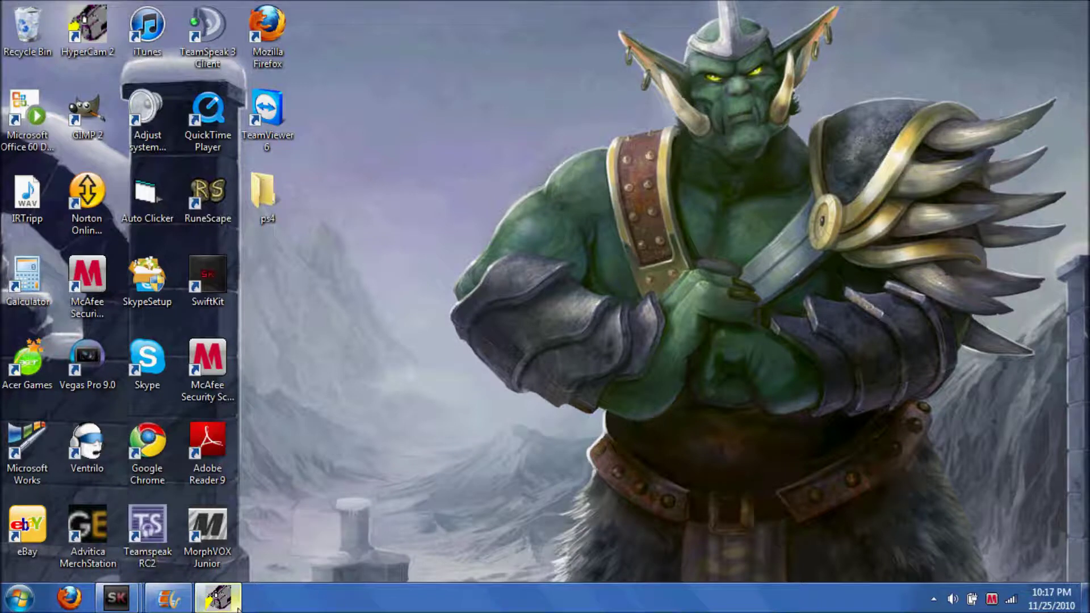
pyautogui.click(233, 600)
pyautogui.click(831, 178)
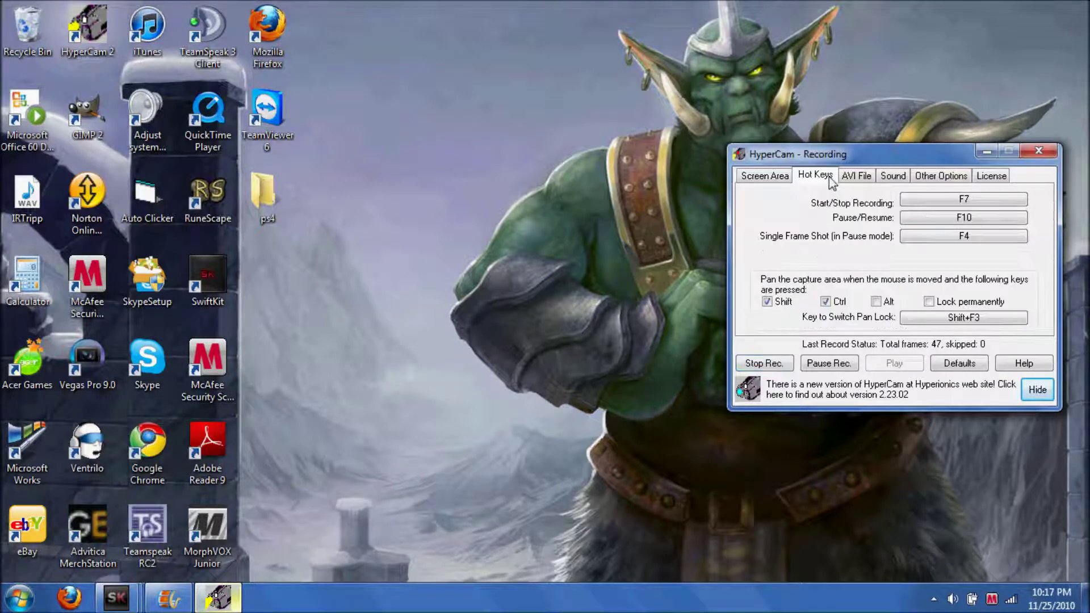
pyautogui.click(752, 179)
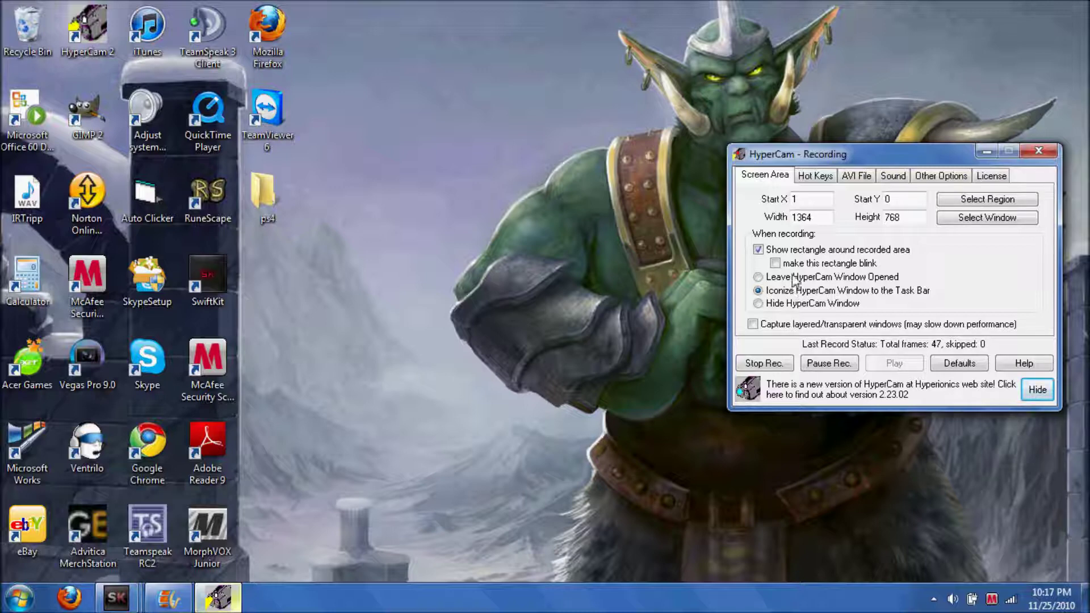
pyautogui.click(812, 177)
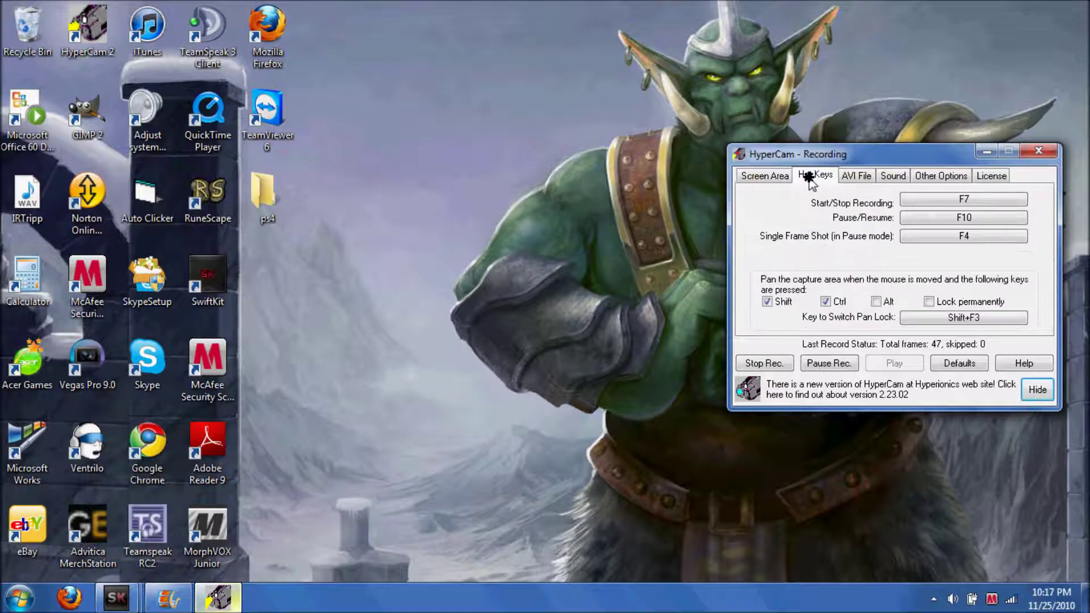
pyautogui.click(852, 176)
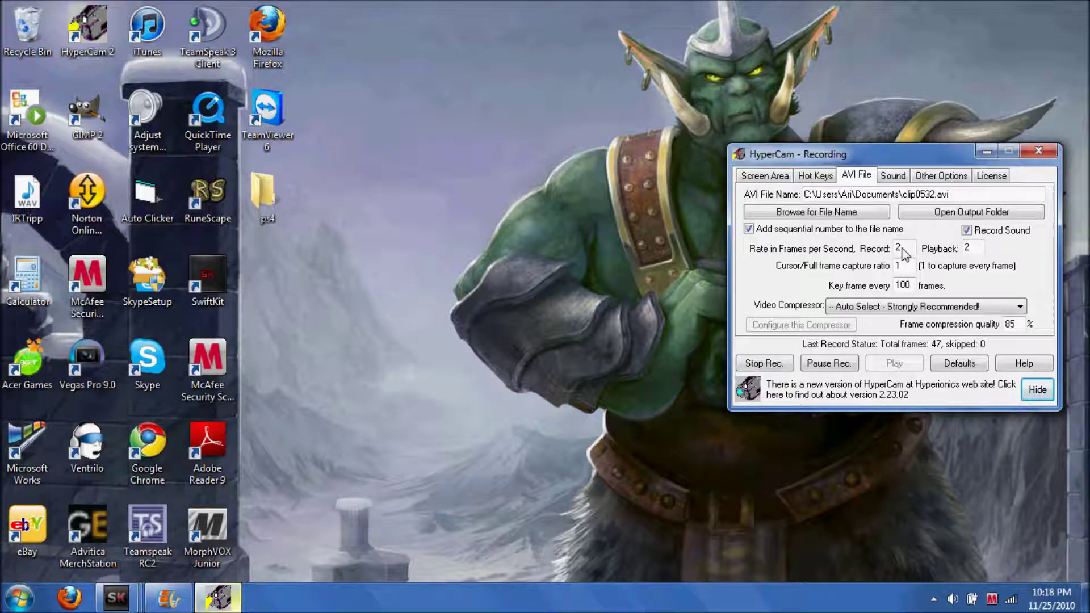
# - Browse the Sound and Other Options tabs, leaving the right-click star colour pink
pyautogui.click(900, 176)
pyautogui.click(920, 179)
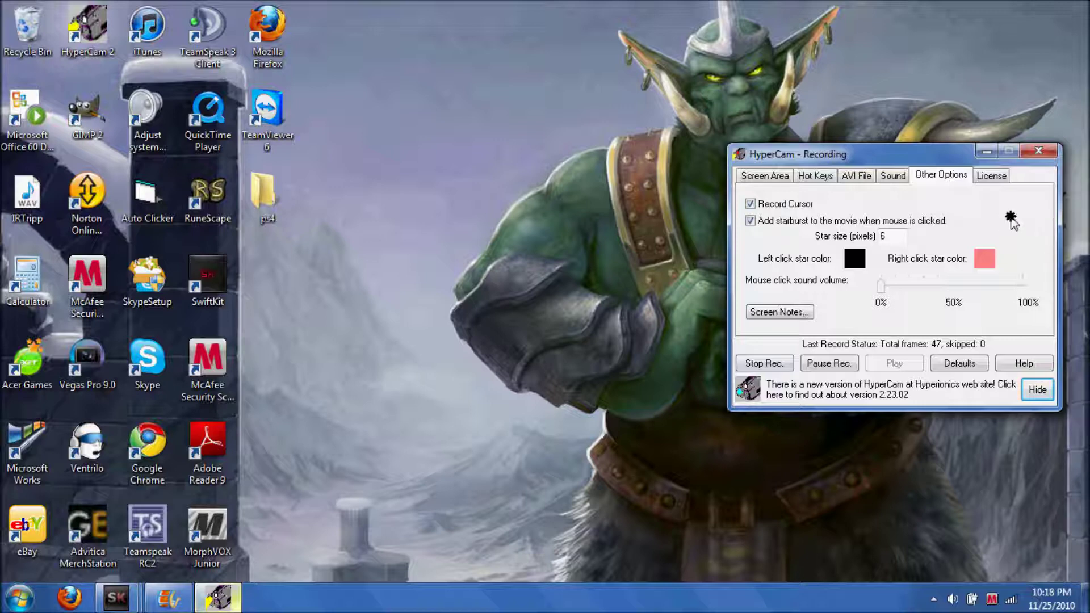
pyautogui.click(985, 260)
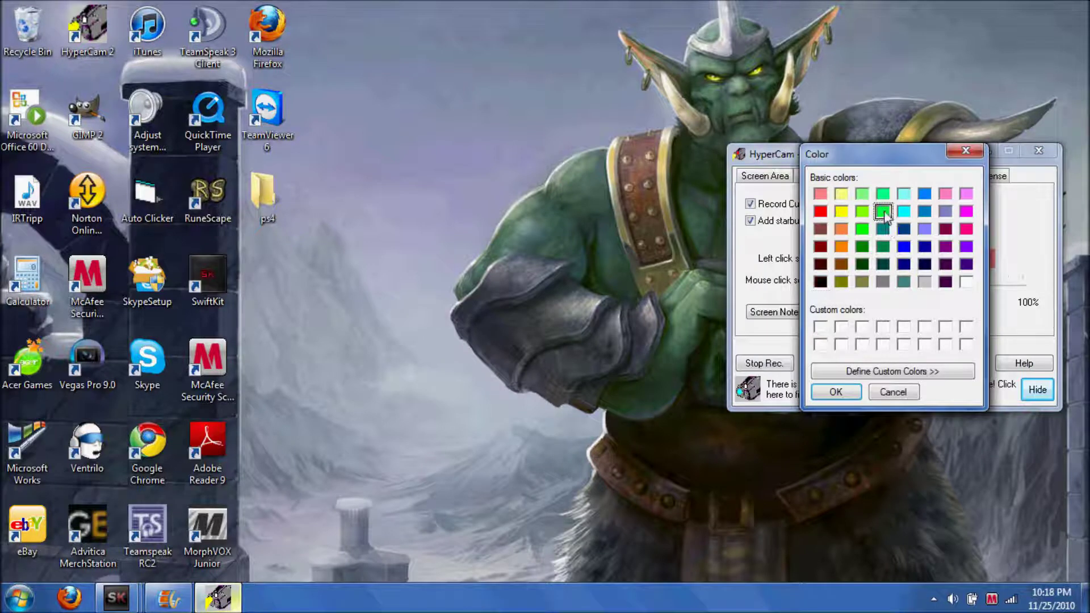
pyautogui.click(908, 392)
# - View License details, demo a right-click starburst, return to Screen Area, then bring SwiftKit forward
pyautogui.click(991, 175)
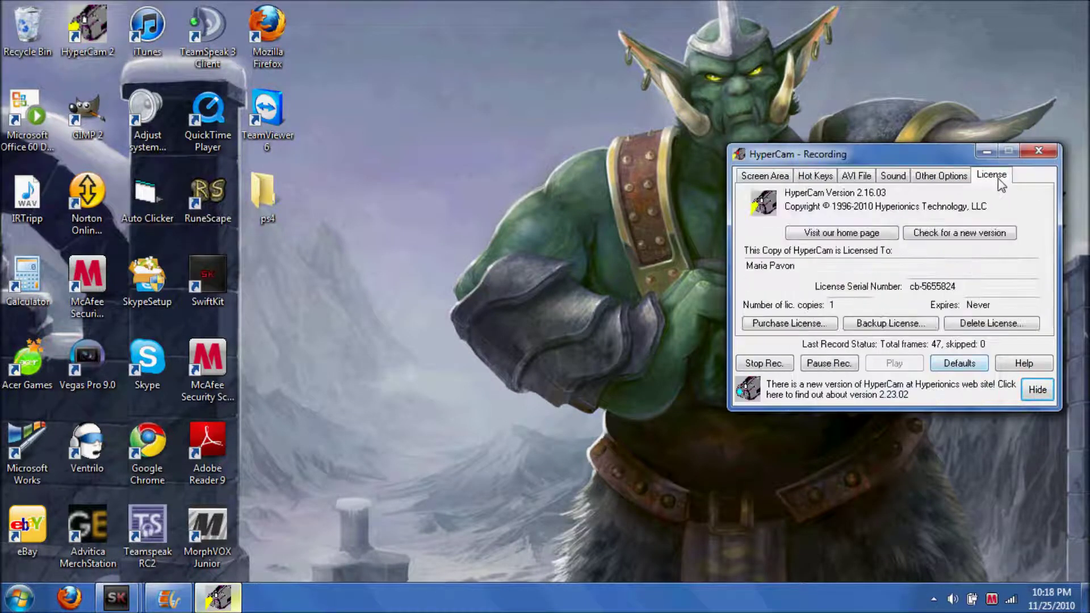
pyautogui.rightClick(870, 277)
pyautogui.click(815, 177)
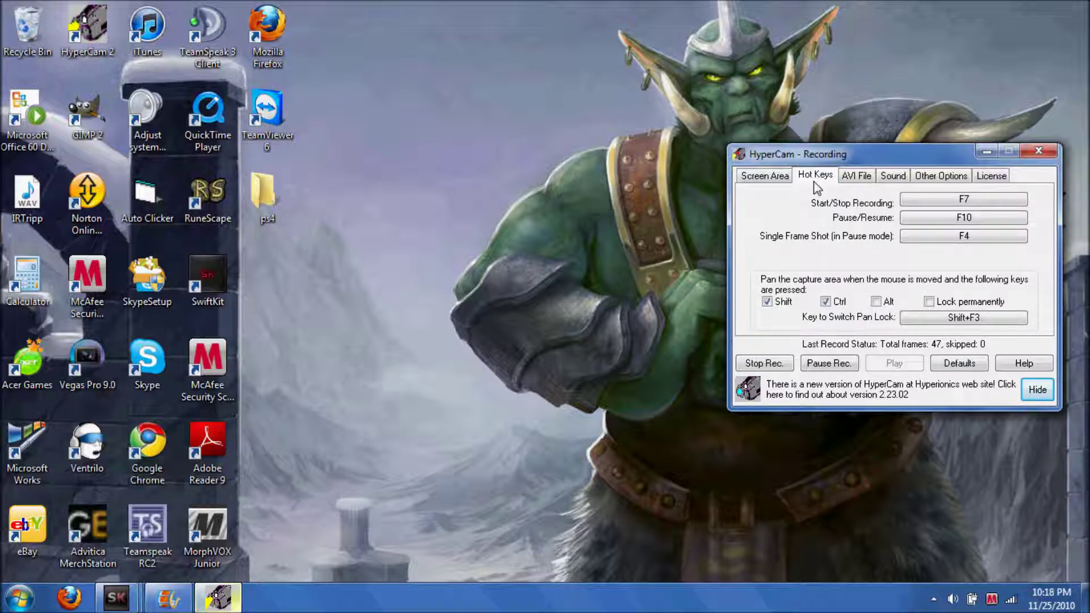
pyautogui.click(786, 179)
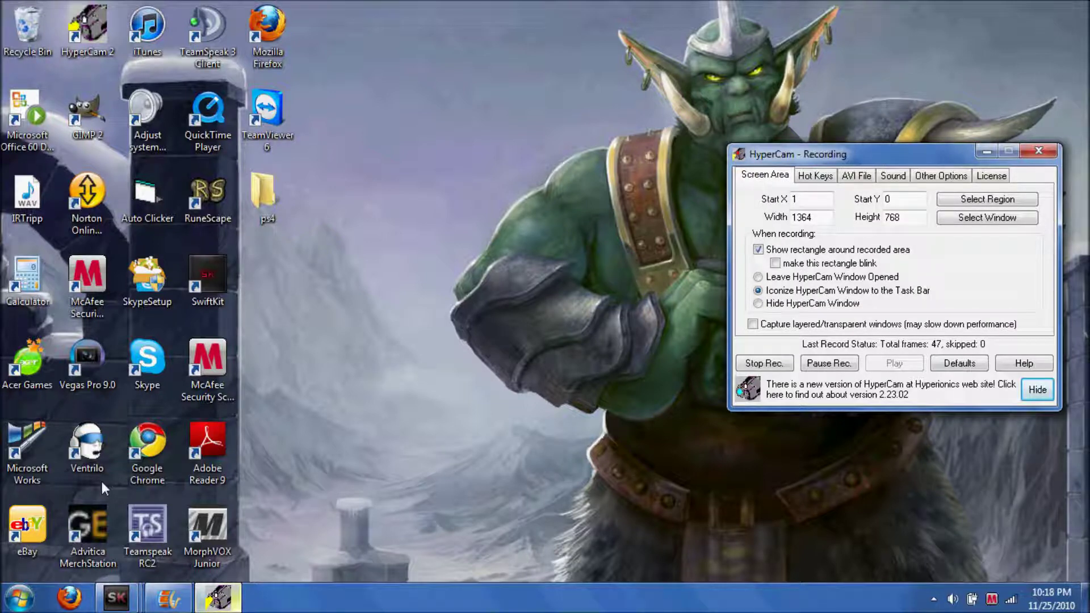
pyautogui.click(117, 597)
pyautogui.click(124, 534)
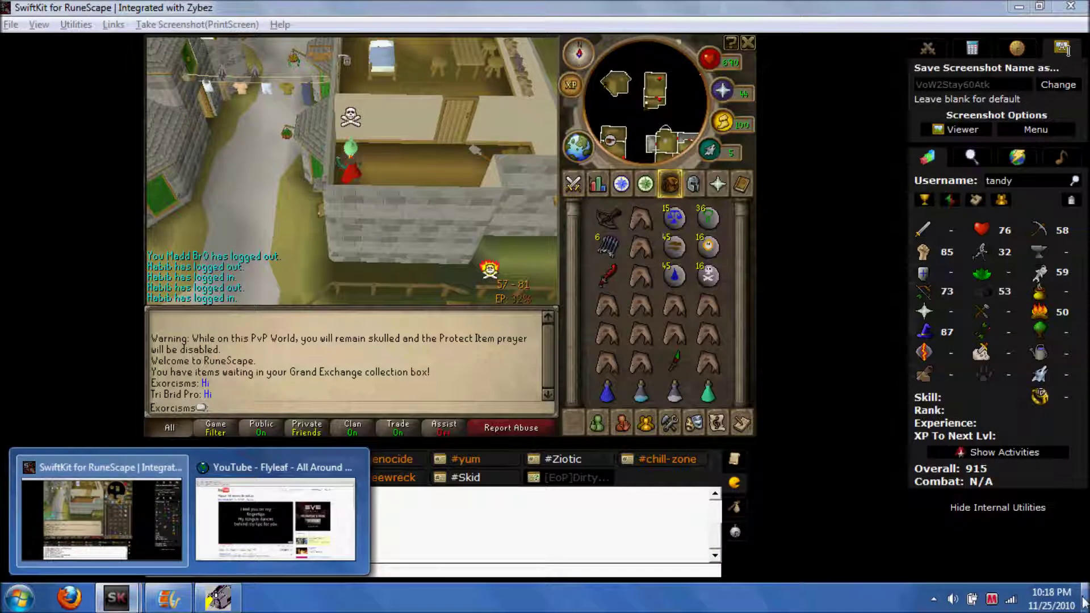
# - Hide the SwiftKit and HyperCam windows with the taskbar's Show Desktop button
pyautogui.click(1084, 602)
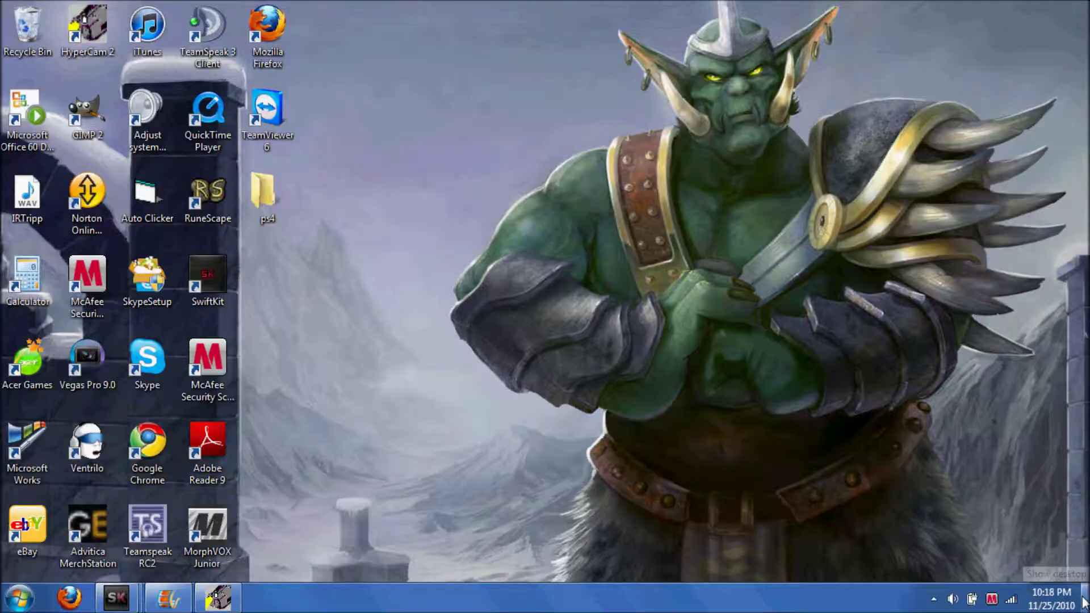